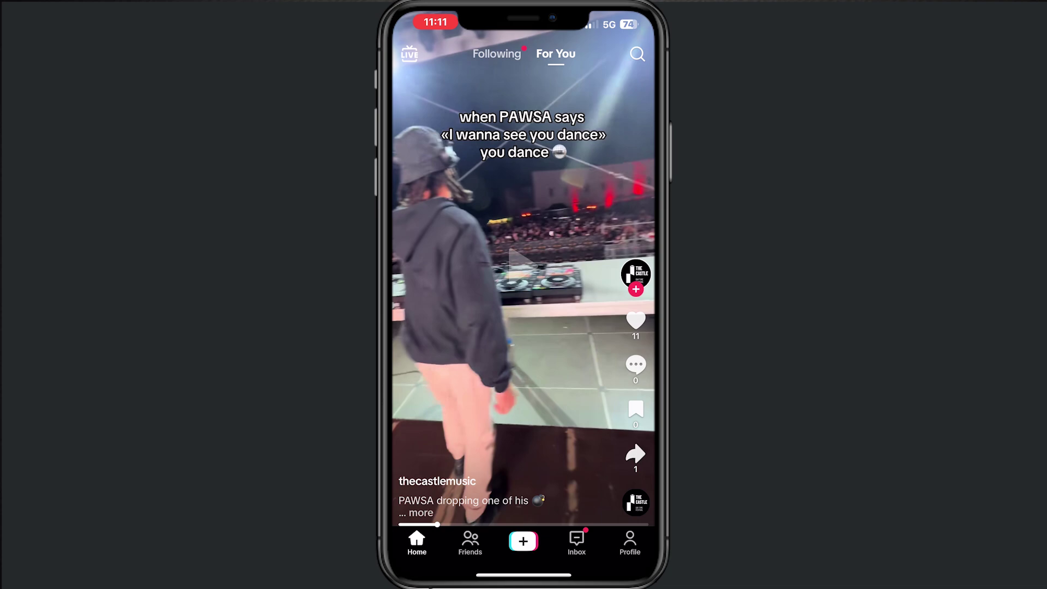
- From the profile page, bring up the first posted video, the silver pen clip, full screen
{"action": "left_click", "coordinate": [630, 542]}
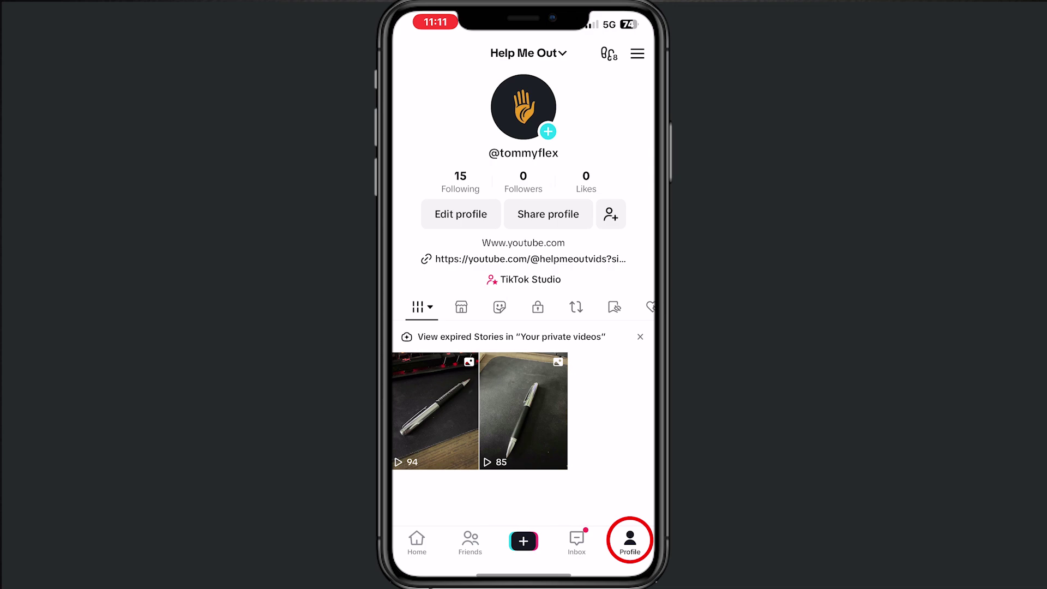
{"action": "left_click", "coordinate": [434, 407]}
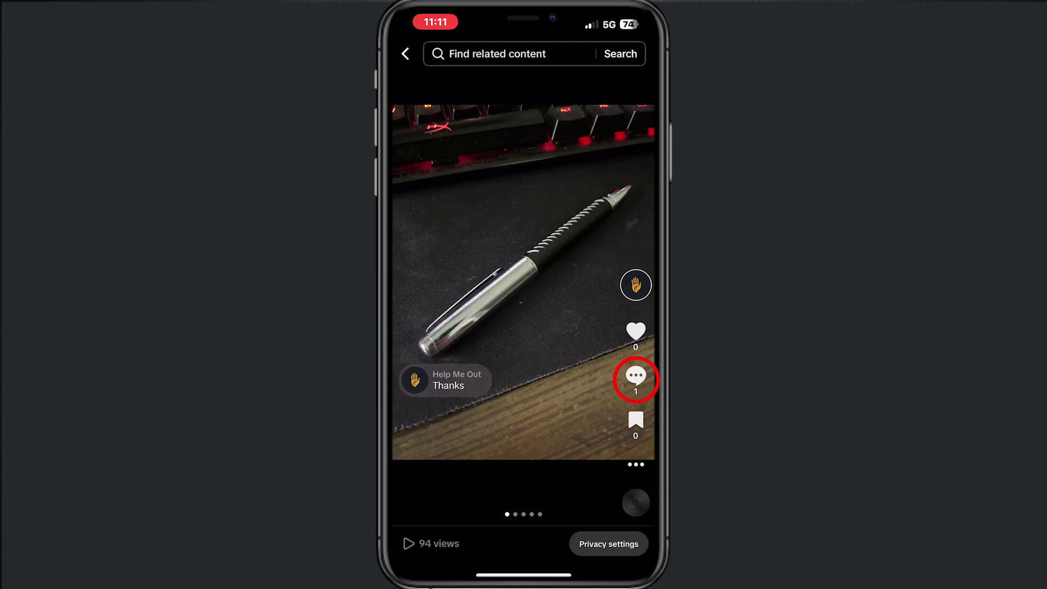
- From the comments list, choose 'Reply with video' on the 'Thanks' comment
{"action": "left_click", "coordinate": [636, 376]}
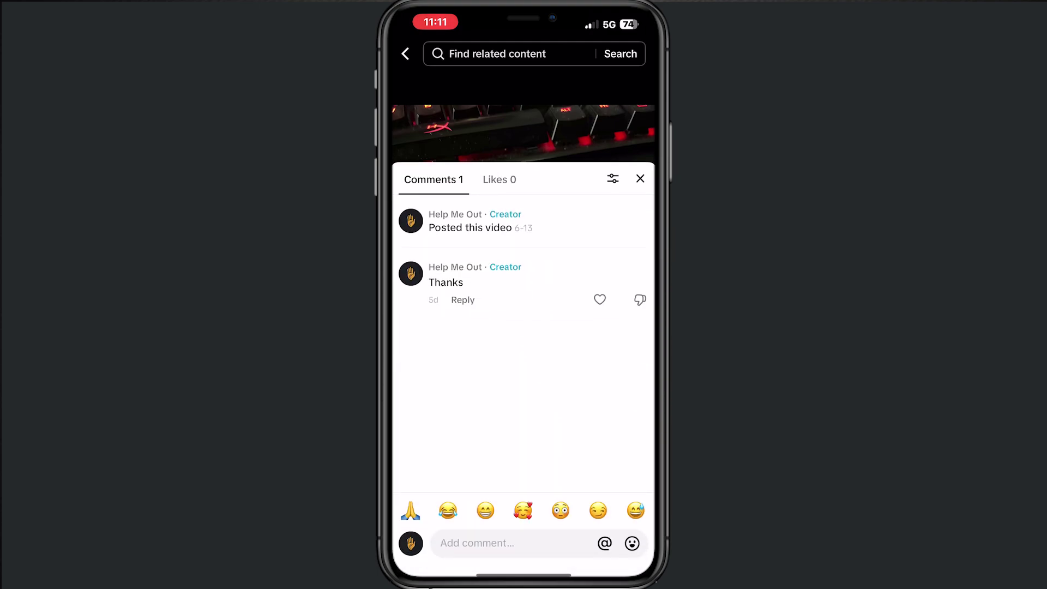
{"action": "left_click", "coordinate": [517, 283]}
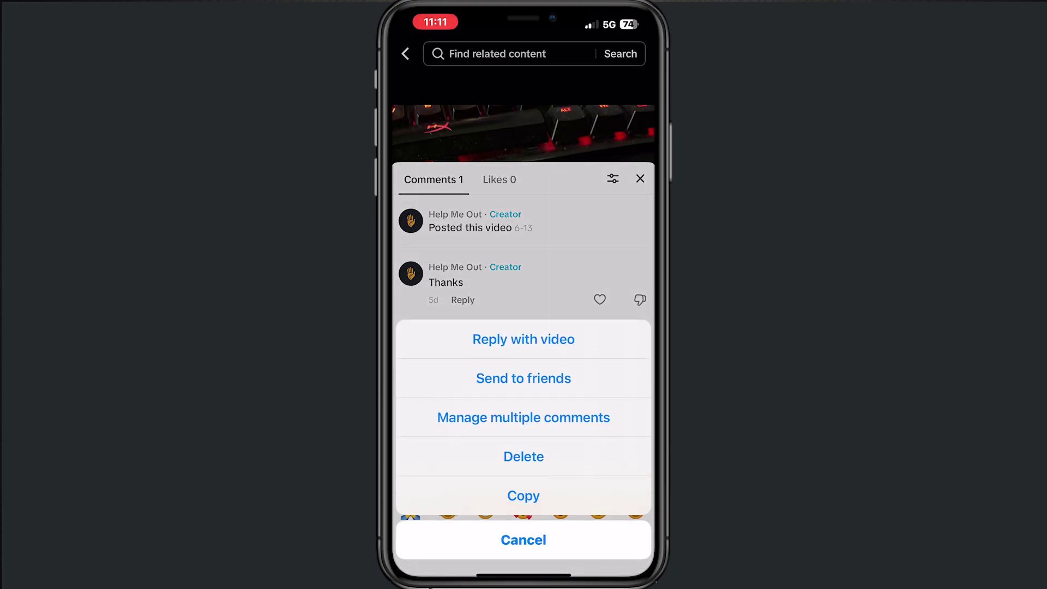
{"action": "left_click", "coordinate": [521, 340]}
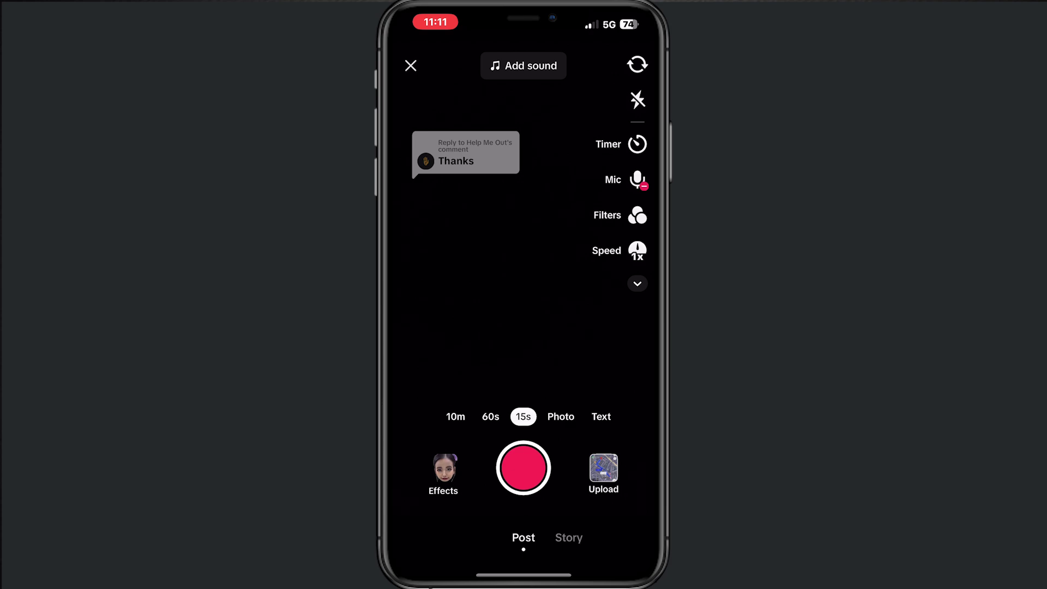
- Record about two seconds of reply footage and confirm the clip with the checkmark
{"action": "left_click", "coordinate": [524, 468]}
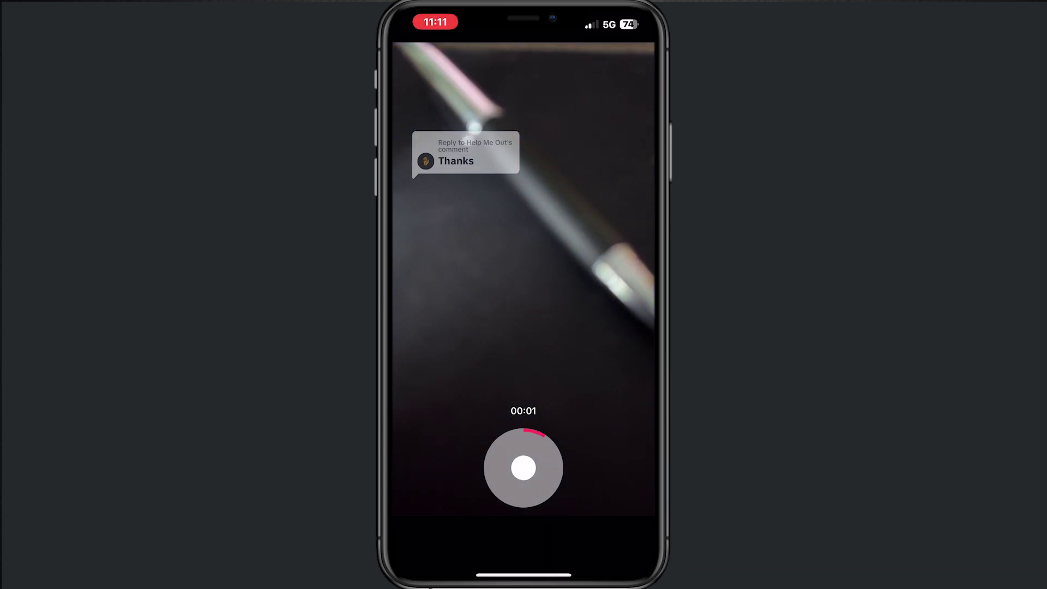
{"action": "left_click", "coordinate": [524, 468]}
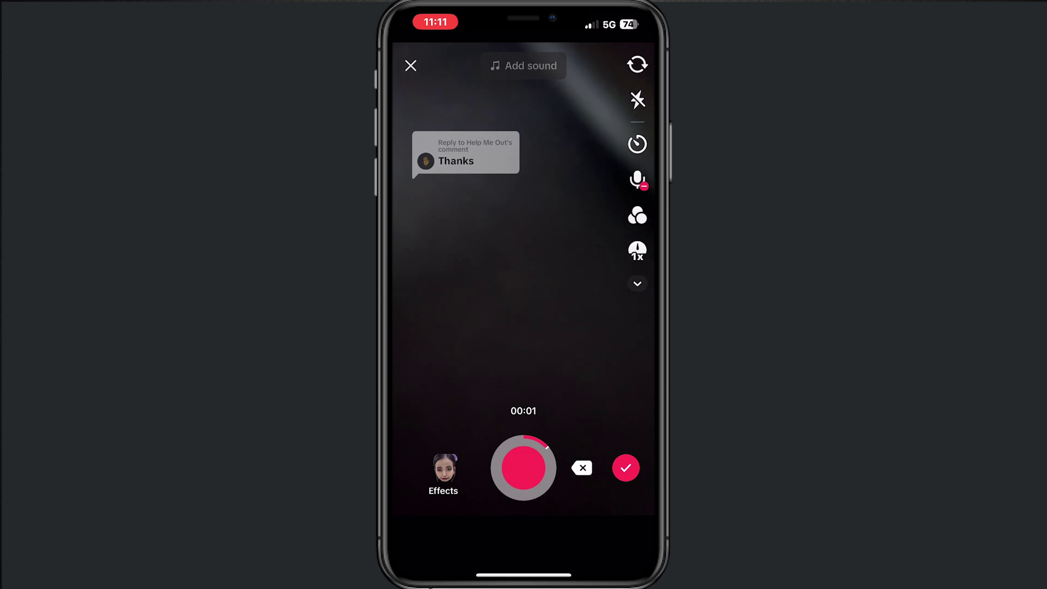
{"action": "left_click", "coordinate": [626, 468]}
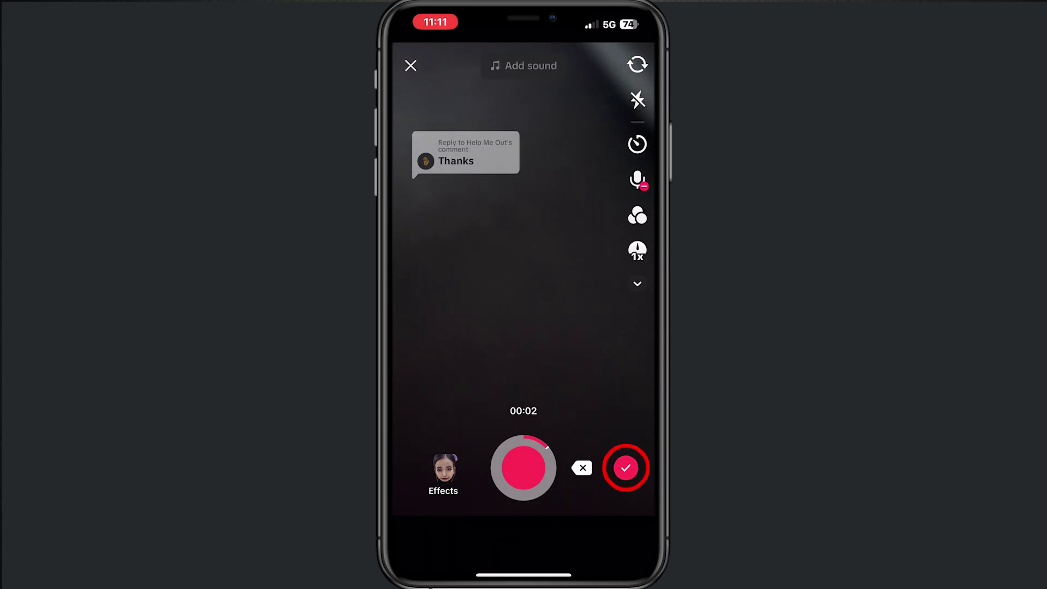
- Move past editing and post the video reply so it uploads to the feed
{"action": "left_click", "coordinate": [523, 542]}
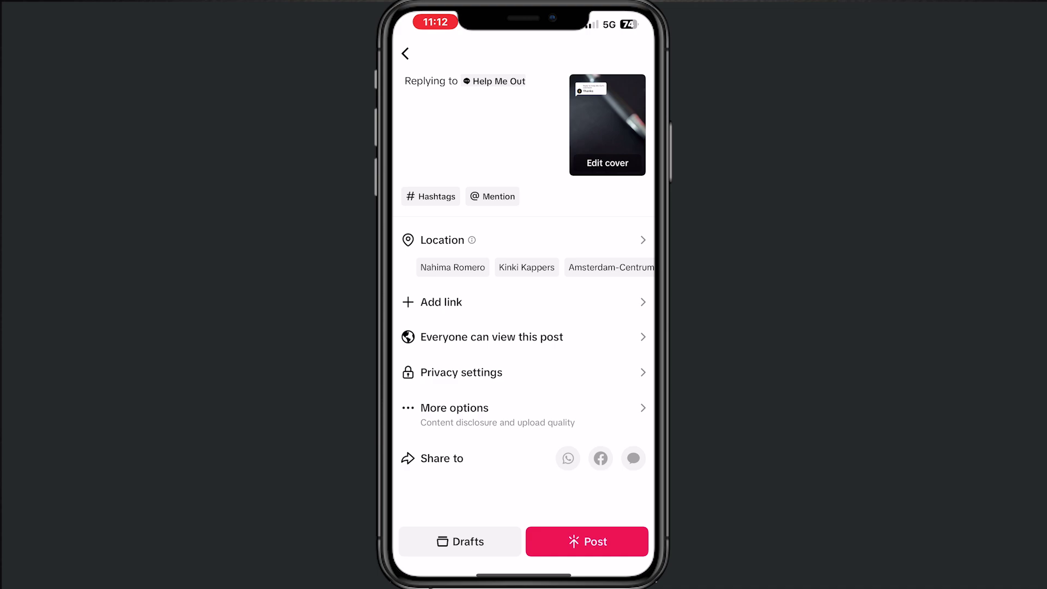
{"action": "left_click", "coordinate": [581, 540]}
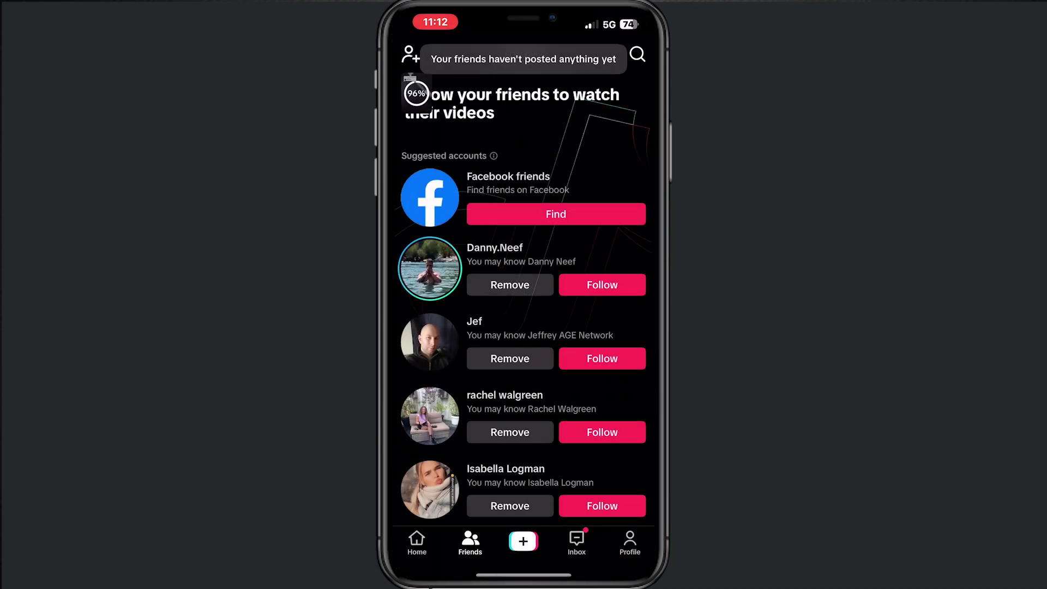